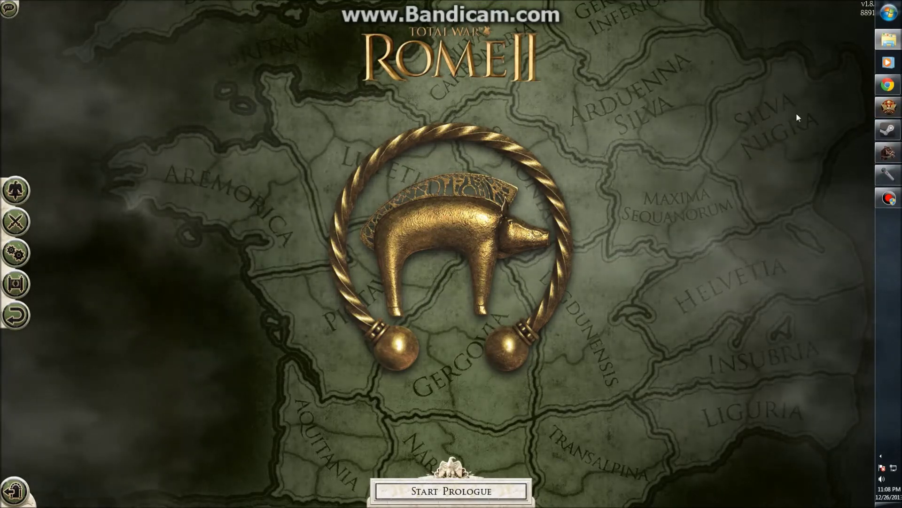
Bring the Rome II window forward, then switch to the Steam forum borderless guide.
{"action": "left_click", "coordinate": [887, 109]}
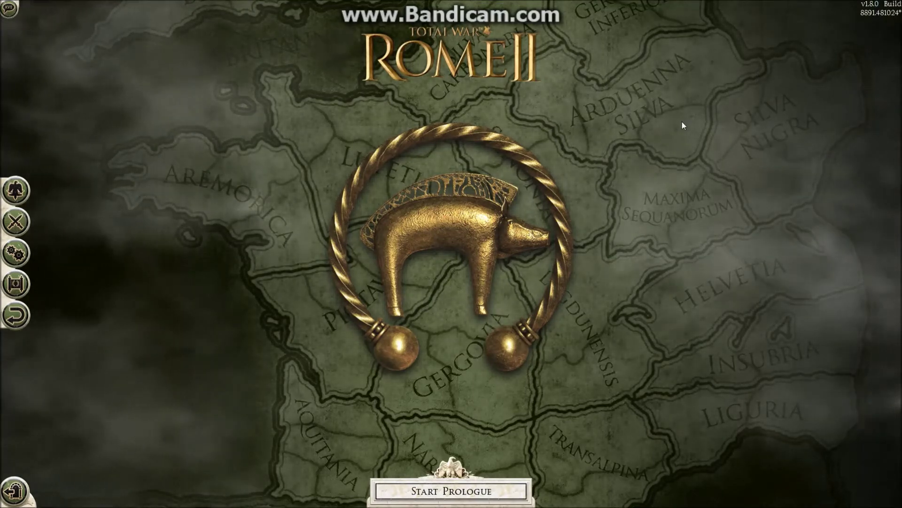
{"action": "mouse_move", "coordinate": [891, 37]}
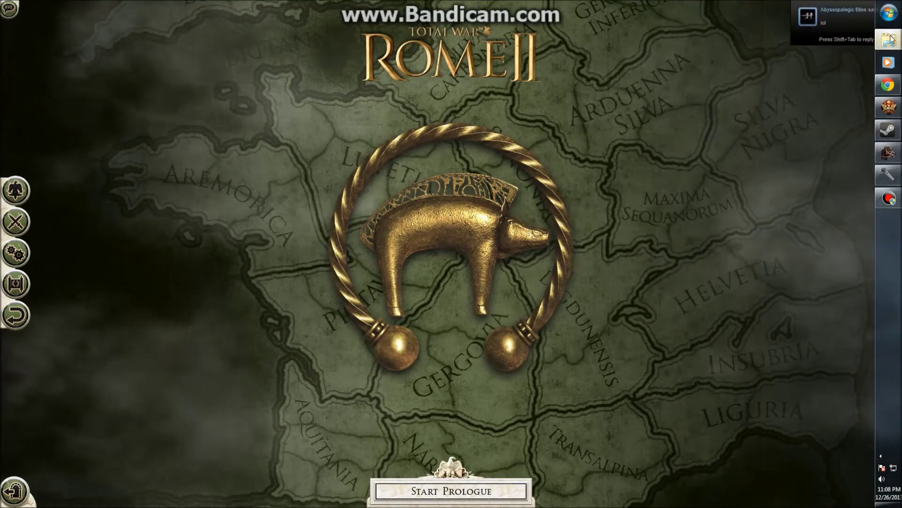
{"action": "left_click", "coordinate": [888, 85]}
Maximize the forum page and download the Windowed Borderless Gaming zip from the first post.
{"action": "left_click_drag", "start_coordinate": [822, 155], "coordinate": [172, 1]}
{"action": "scroll", "coordinate": [380, 123], "scroll_direction": "up", "scroll_amount": 7}
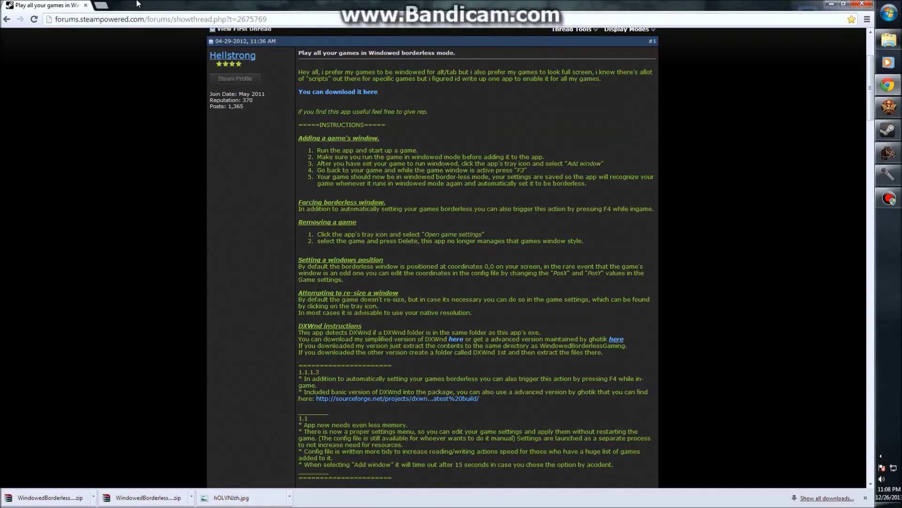
{"action": "scroll", "coordinate": [393, 162], "scroll_direction": "up", "scroll_amount": 1}
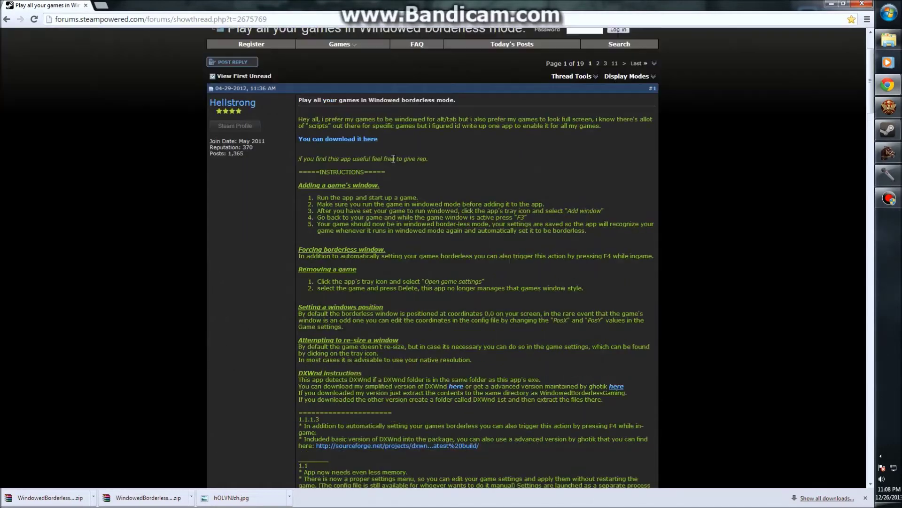
{"action": "left_click", "coordinate": [332, 140]}
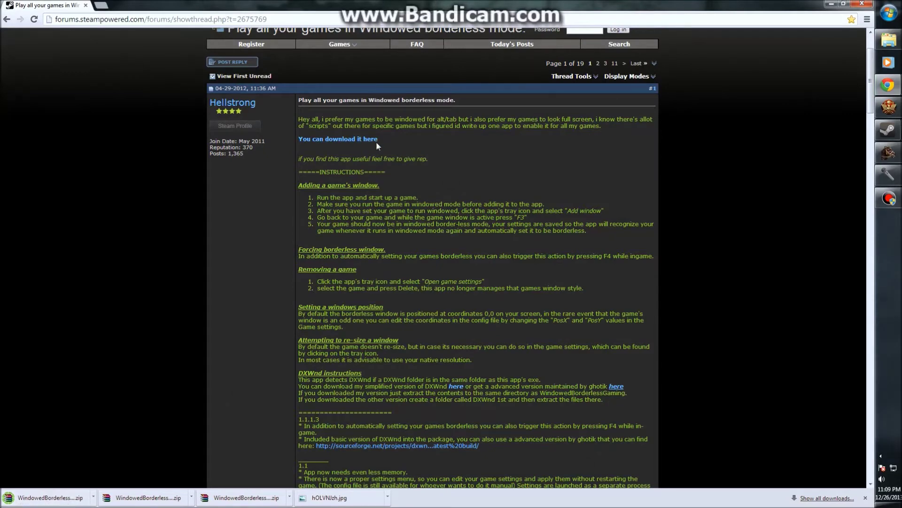
Read through the post's setup instructions and its list of 103 tested games.
{"action": "scroll", "coordinate": [402, 176], "scroll_direction": "down", "scroll_amount": 2}
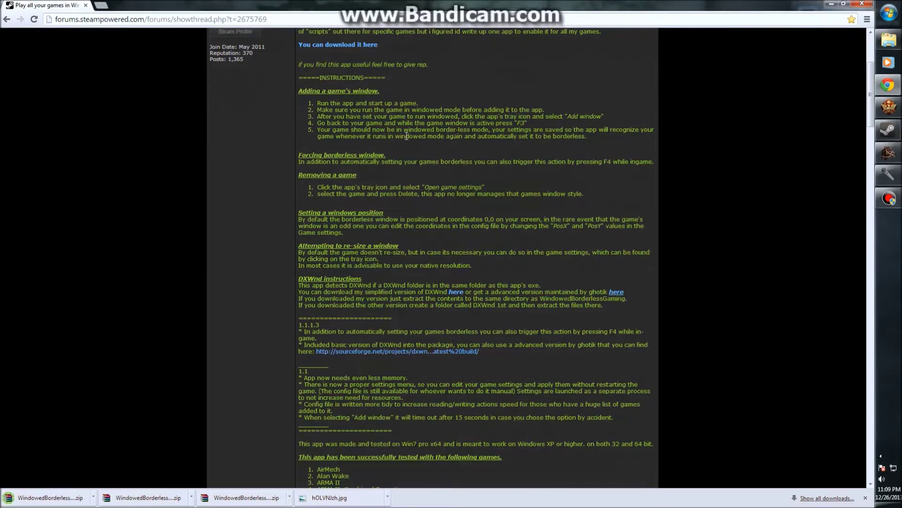
{"action": "scroll", "coordinate": [424, 129], "scroll_direction": "down", "scroll_amount": 7}
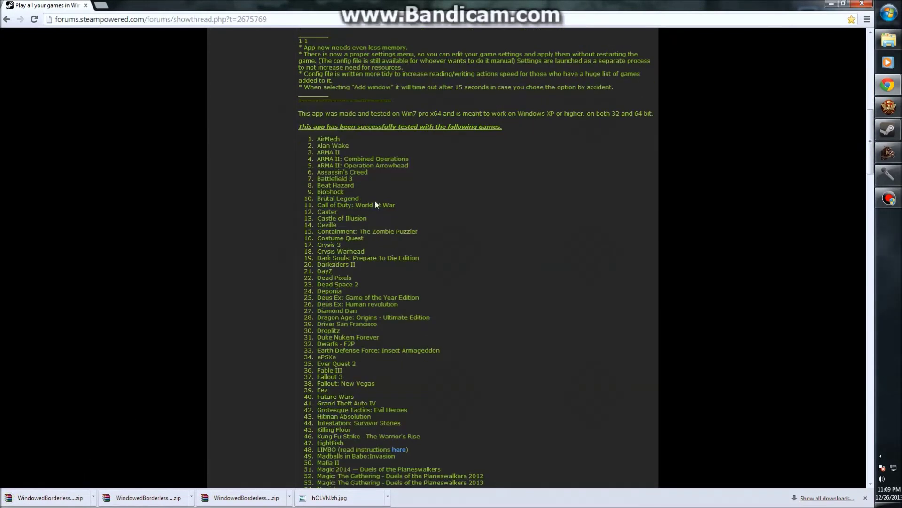
{"action": "scroll", "coordinate": [374, 199], "scroll_direction": "up", "scroll_amount": 8}
{"action": "scroll", "coordinate": [380, 196], "scroll_direction": "down", "scroll_amount": 12}
{"action": "scroll", "coordinate": [401, 240], "scroll_direction": "down", "scroll_amount": 7}
{"action": "scroll", "coordinate": [402, 258], "scroll_direction": "up", "scroll_amount": 7}
{"action": "scroll", "coordinate": [405, 247], "scroll_direction": "down", "scroll_amount": 7}
{"action": "scroll", "coordinate": [398, 253], "scroll_direction": "up", "scroll_amount": 9}
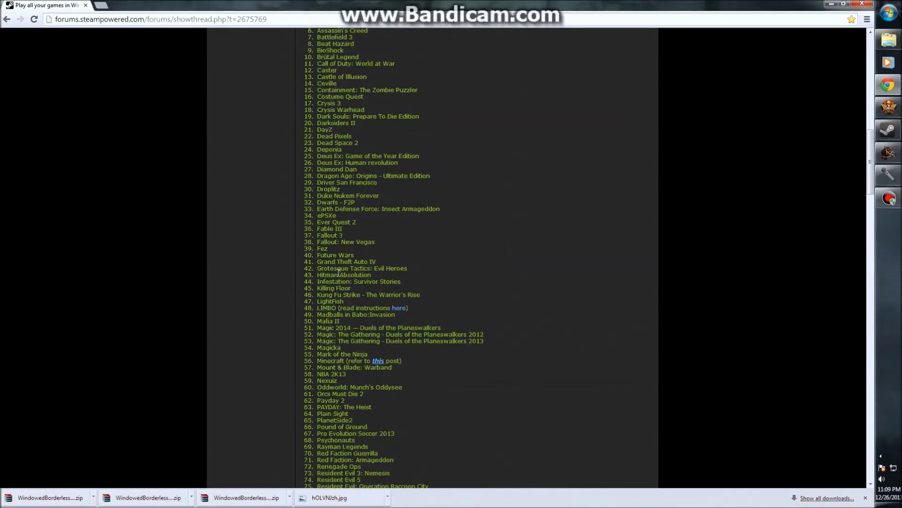
{"action": "scroll", "coordinate": [340, 287], "scroll_direction": "down", "scroll_amount": 8}
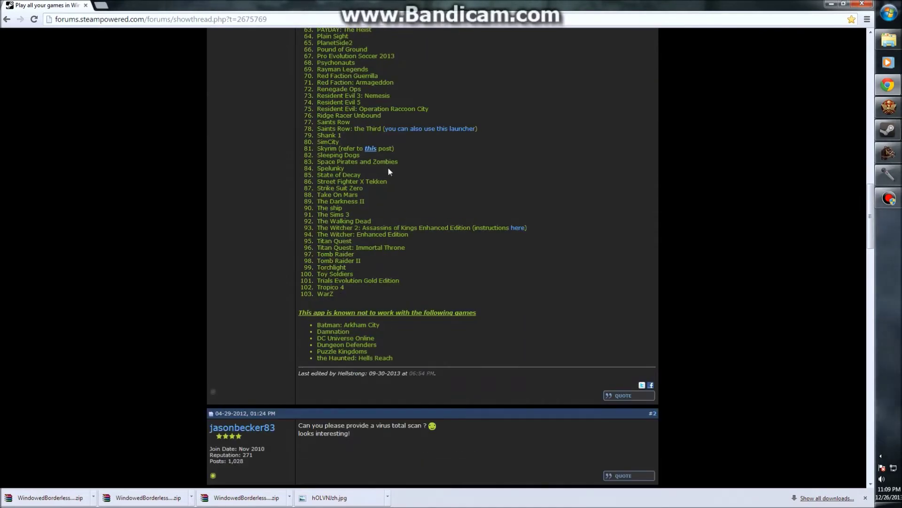
{"action": "scroll", "coordinate": [388, 167], "scroll_direction": "up", "scroll_amount": 9}
{"action": "scroll", "coordinate": [318, 152], "scroll_direction": "up", "scroll_amount": 2}
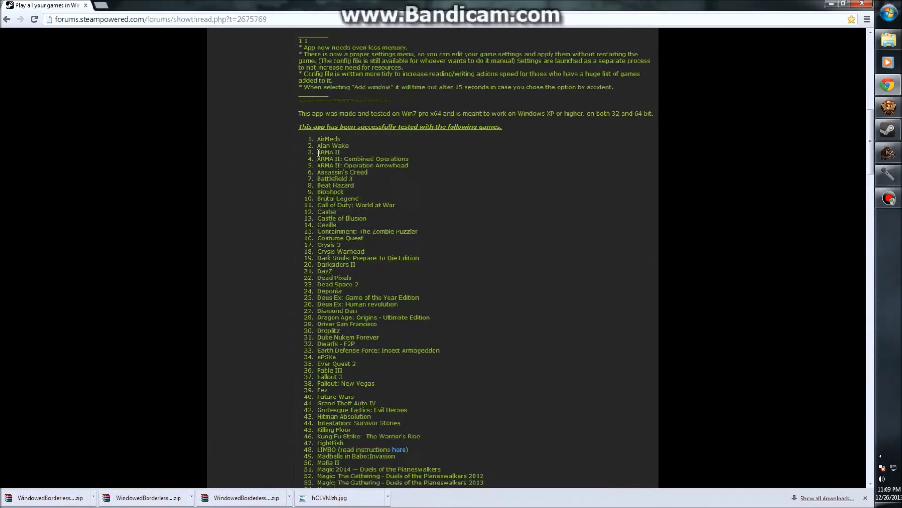
{"action": "scroll", "coordinate": [465, 273], "scroll_direction": "down", "scroll_amount": 10}
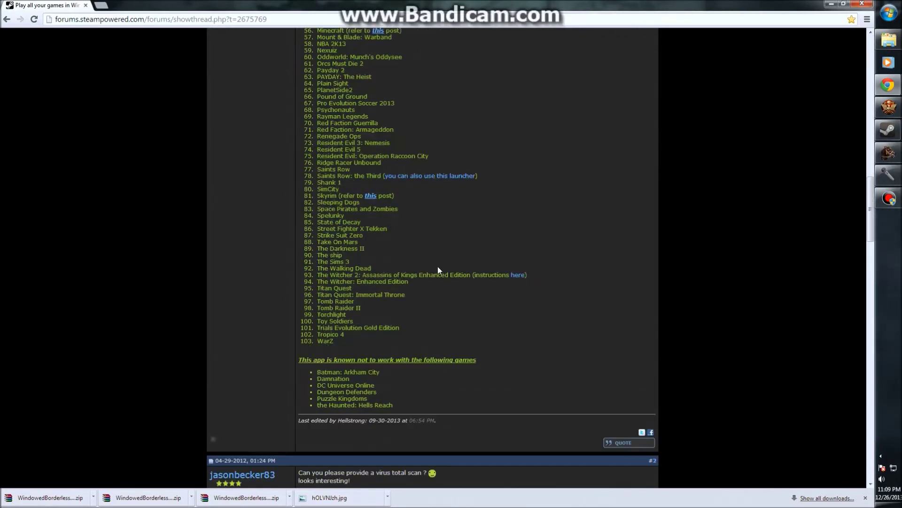
{"action": "scroll", "coordinate": [444, 276], "scroll_direction": "up", "scroll_amount": 15}
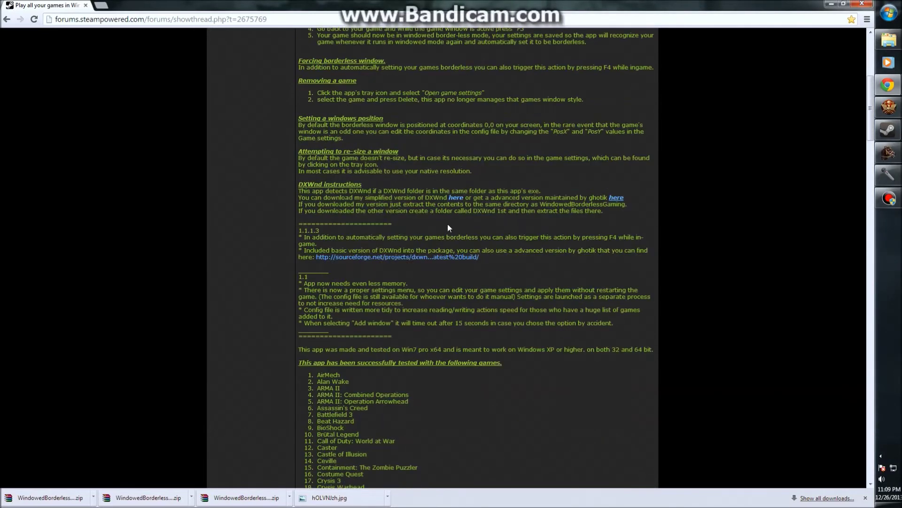
{"action": "scroll", "coordinate": [352, 183], "scroll_direction": "up", "scroll_amount": 3}
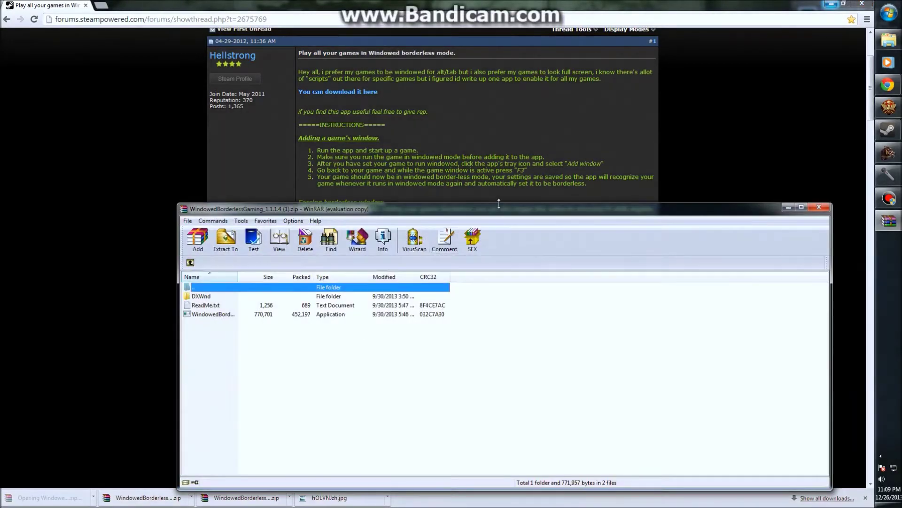
Dismiss the WinRAR licence reminder, reposition the archive window, and minimize Chrome over Rome II.
{"action": "left_click_drag", "start_coordinate": [499, 204], "coordinate": [498, 99]}
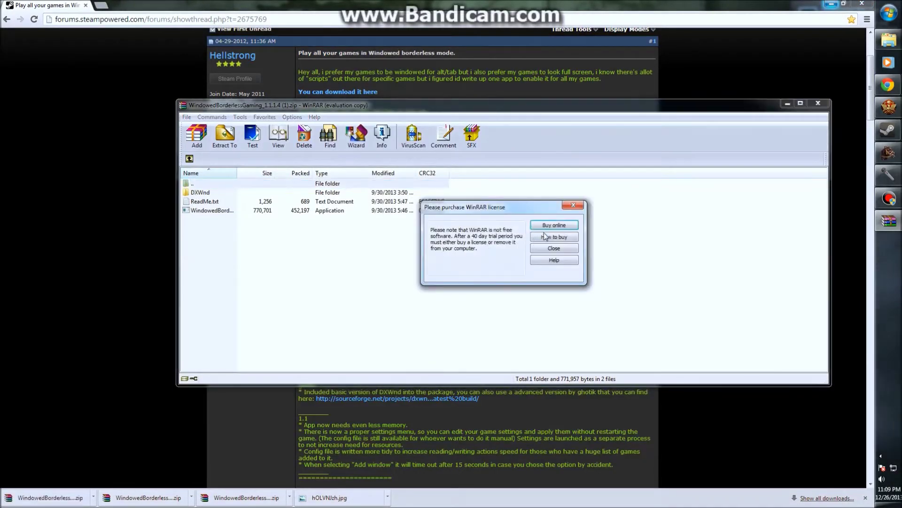
{"action": "left_click", "coordinate": [573, 205]}
{"action": "left_click_drag", "start_coordinate": [464, 105], "coordinate": [448, 57]}
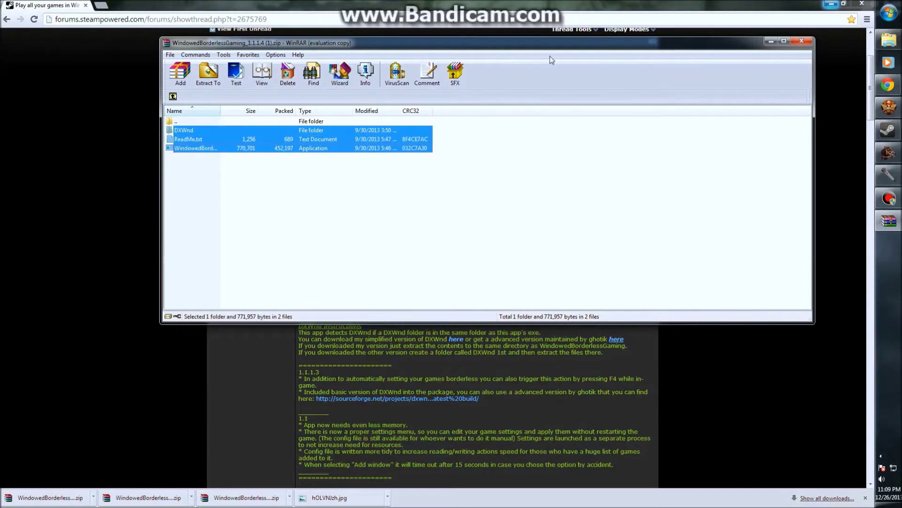
{"action": "left_click", "coordinate": [830, 4]}
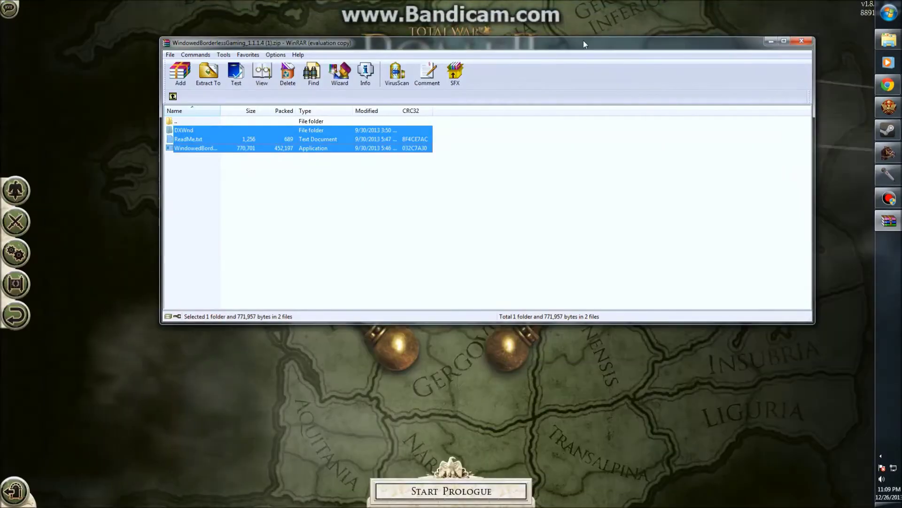
{"action": "left_click_drag", "start_coordinate": [583, 41], "coordinate": [663, 95]}
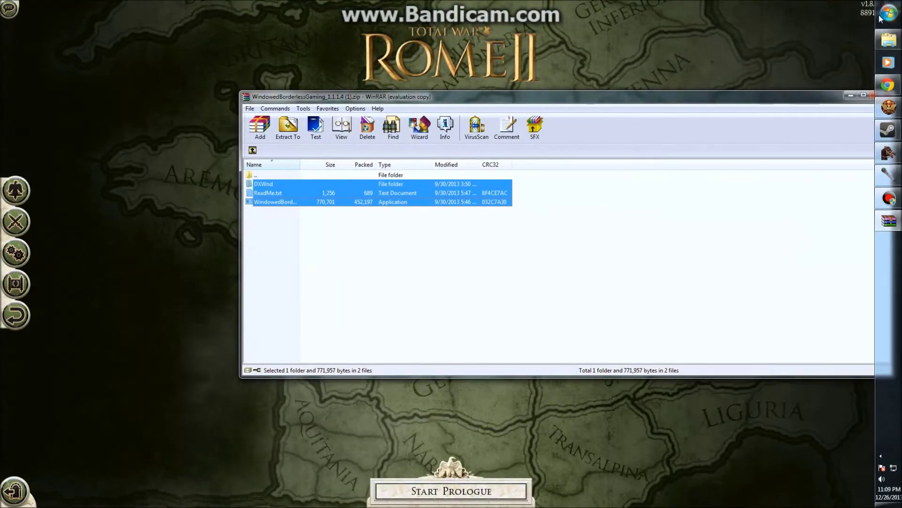
{"action": "left_click", "coordinate": [883, 18]}
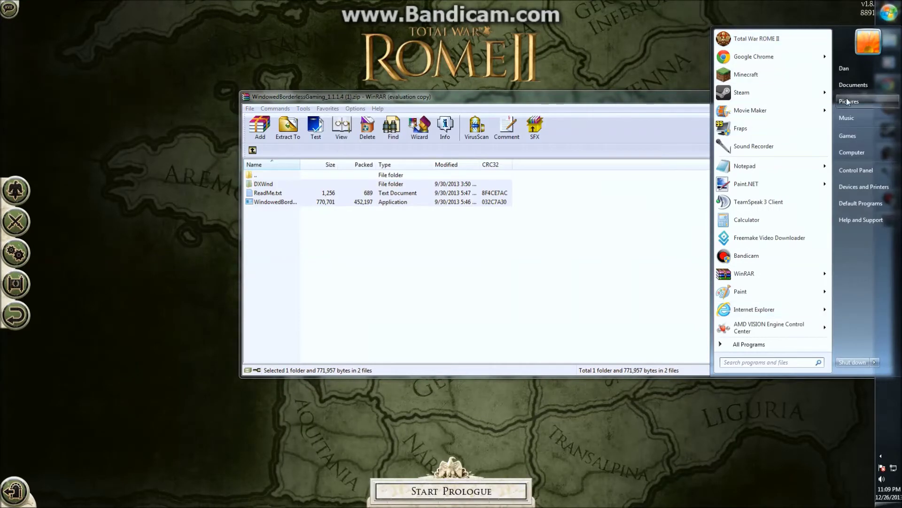
Copy all archive files into the Program Files Games Real folder on C:, skipping the DXWnd replacement.
{"action": "key", "text": "Escape"}
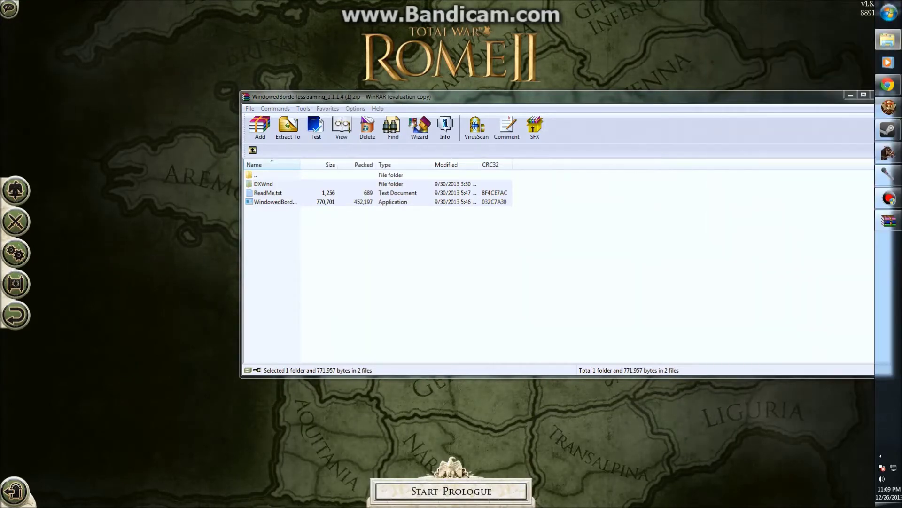
{"action": "double_click", "coordinate": [668, 102]}
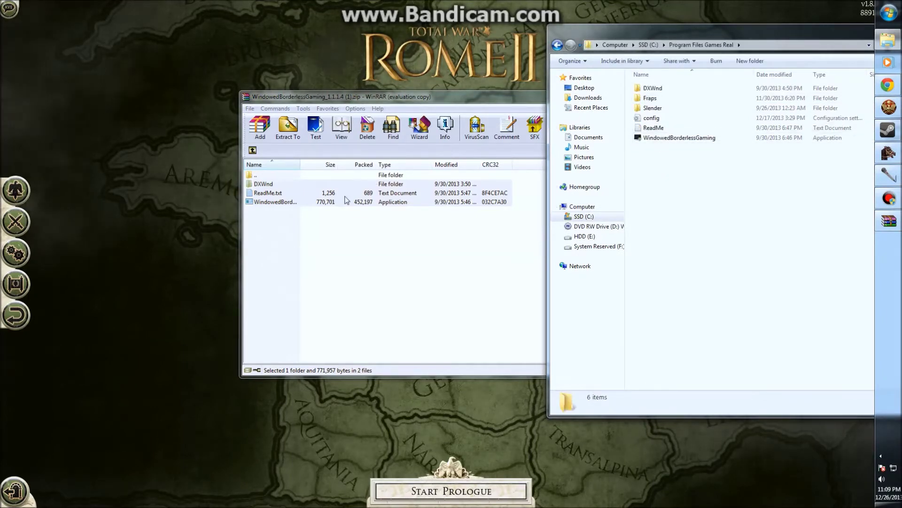
{"action": "left_click", "coordinate": [269, 187]}
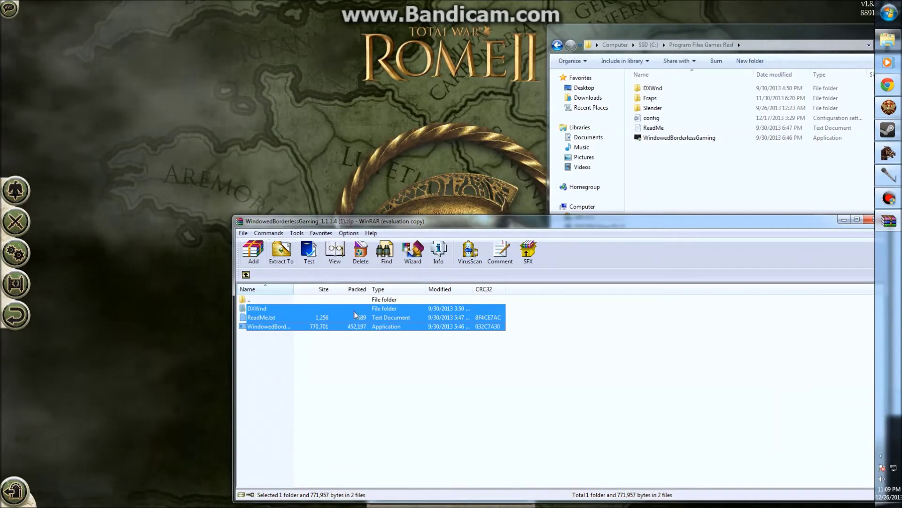
{"action": "left_click_drag", "start_coordinate": [388, 326], "coordinate": [593, 221]}
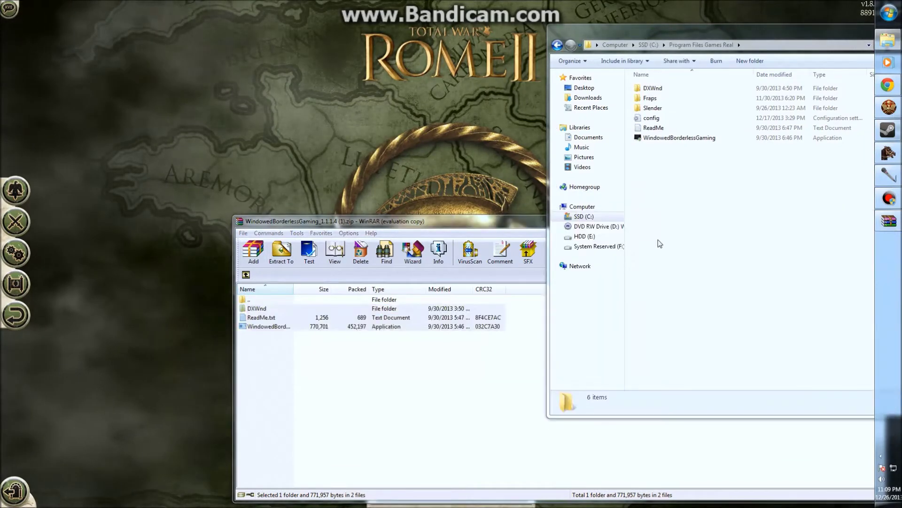
{"action": "left_click", "coordinate": [522, 345]}
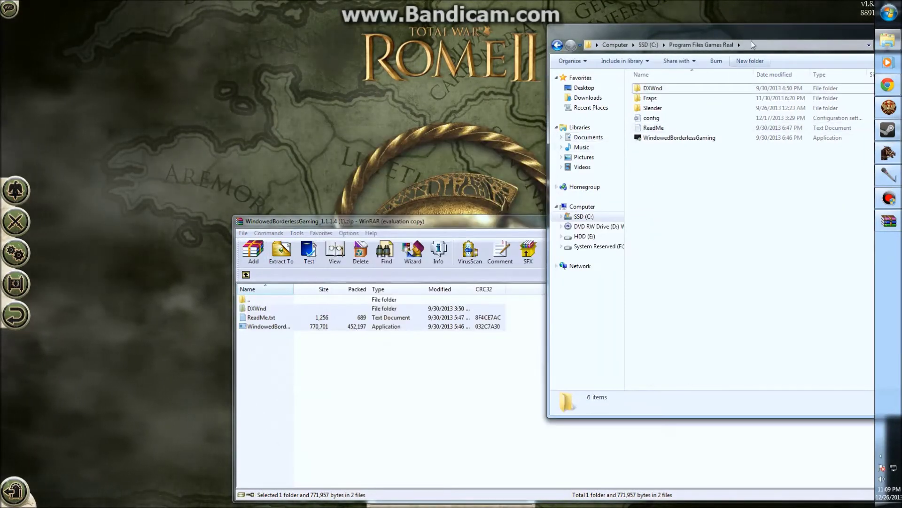
Close the destination folder window and the WinRAR archive.
{"action": "left_click_drag", "start_coordinate": [729, 30], "coordinate": [559, 31]}
{"action": "left_click", "coordinate": [820, 31]}
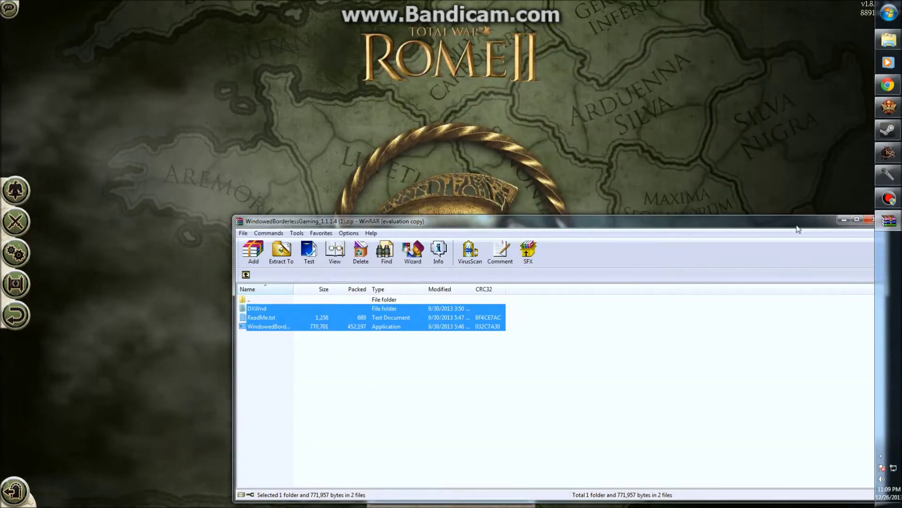
{"action": "left_click_drag", "start_coordinate": [869, 226], "coordinate": [755, 195]}
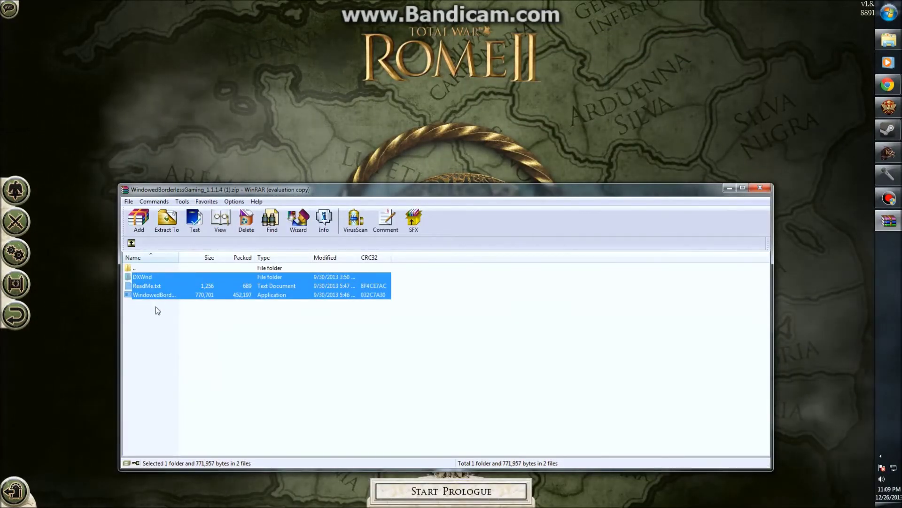
{"action": "left_click", "coordinate": [754, 188]}
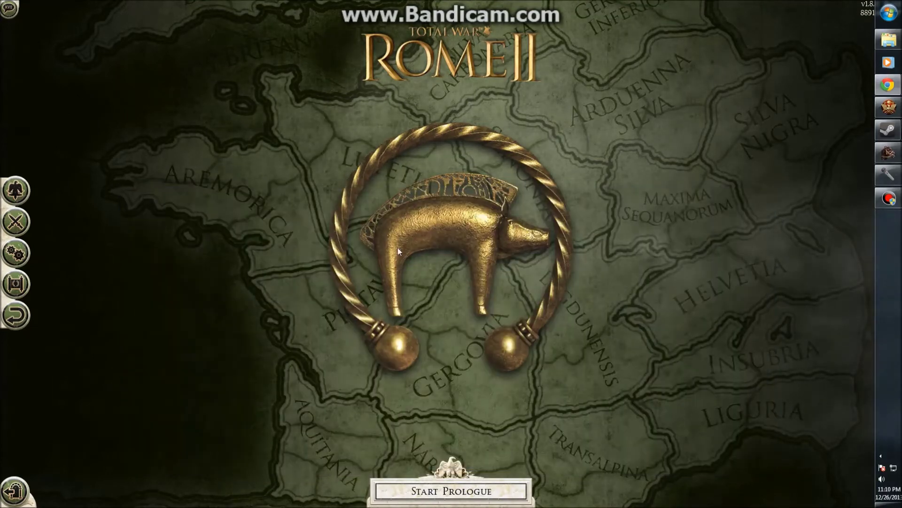
Return to the Rome II launcher and reveal the hidden notification area icons.
{"action": "left_click", "coordinate": [724, 321]}
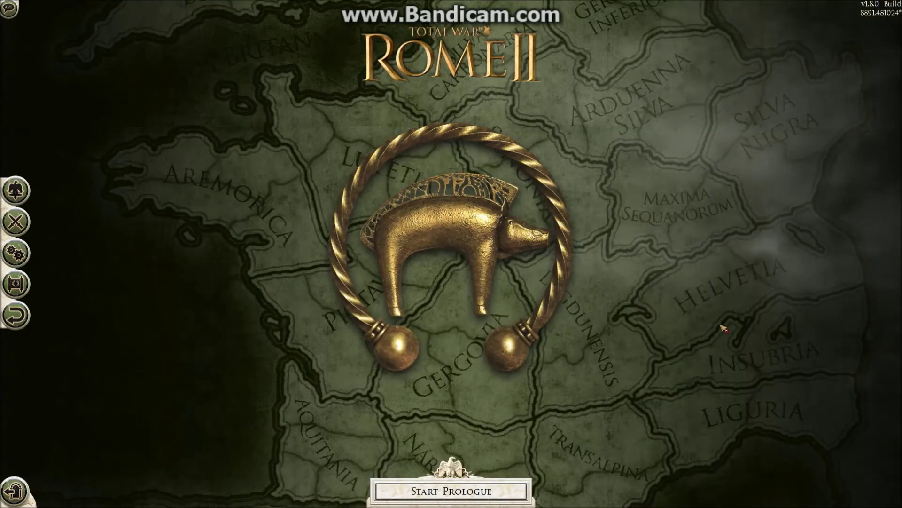
{"action": "key", "text": "alt+Tab"}
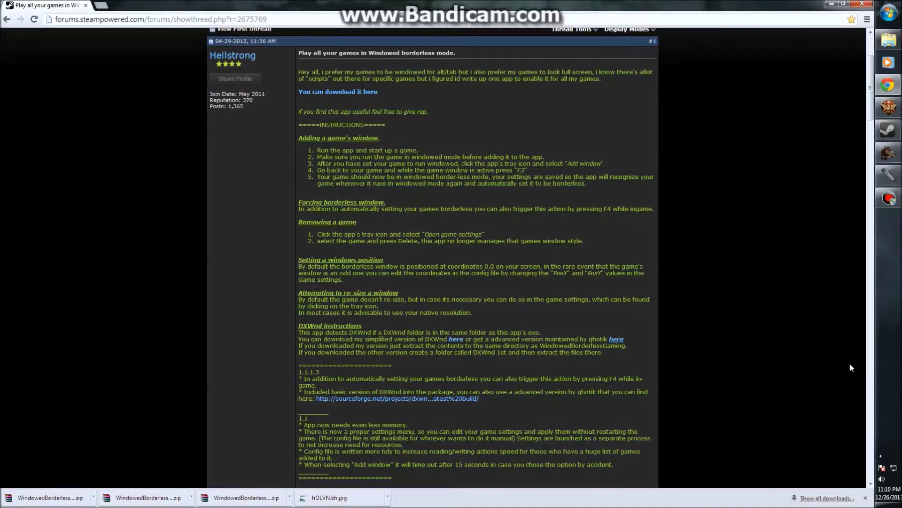
{"action": "left_click", "coordinate": [831, 4]}
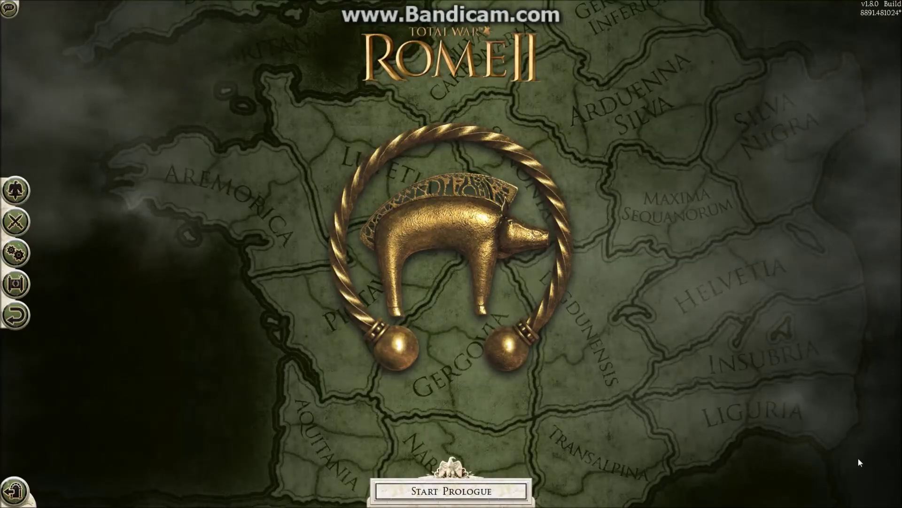
{"action": "key", "text": "alt+Tab"}
{"action": "key", "text": "alt+Tab"}
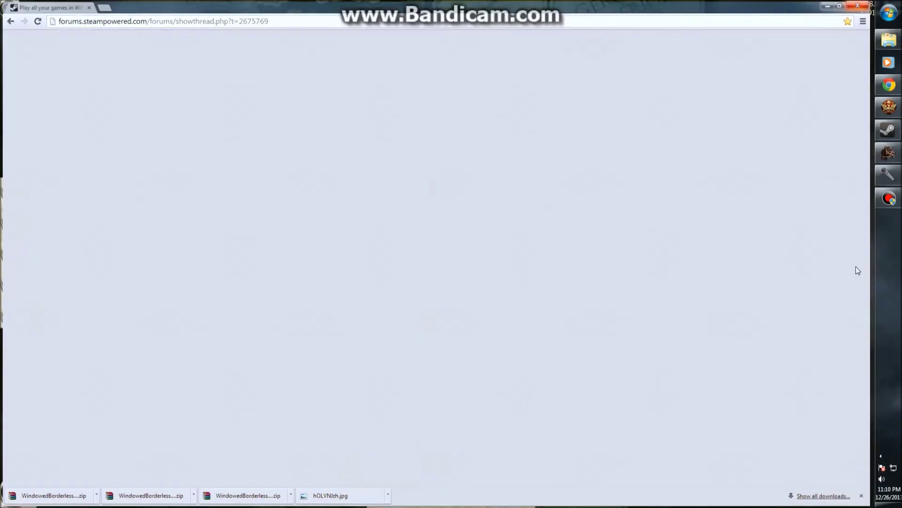
{"action": "left_click", "coordinate": [881, 456]}
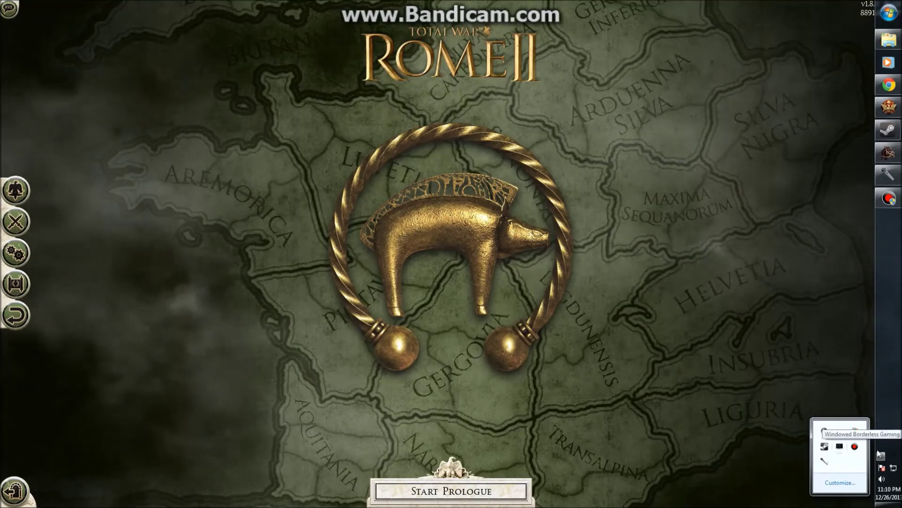
Add the Rome II window from the tray icon menu, then open its Game Settings.
{"action": "right_click", "coordinate": [840, 447]}
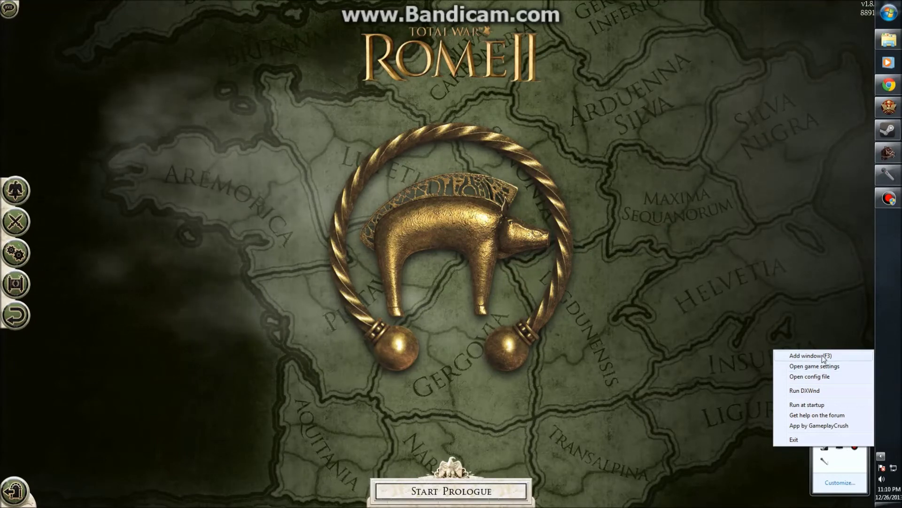
{"action": "left_click", "coordinate": [563, 272]}
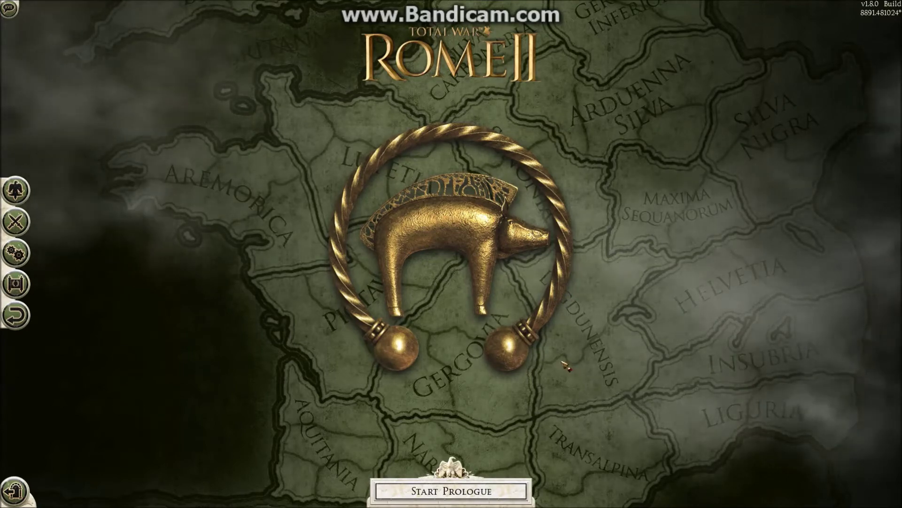
{"action": "left_click", "coordinate": [881, 455]}
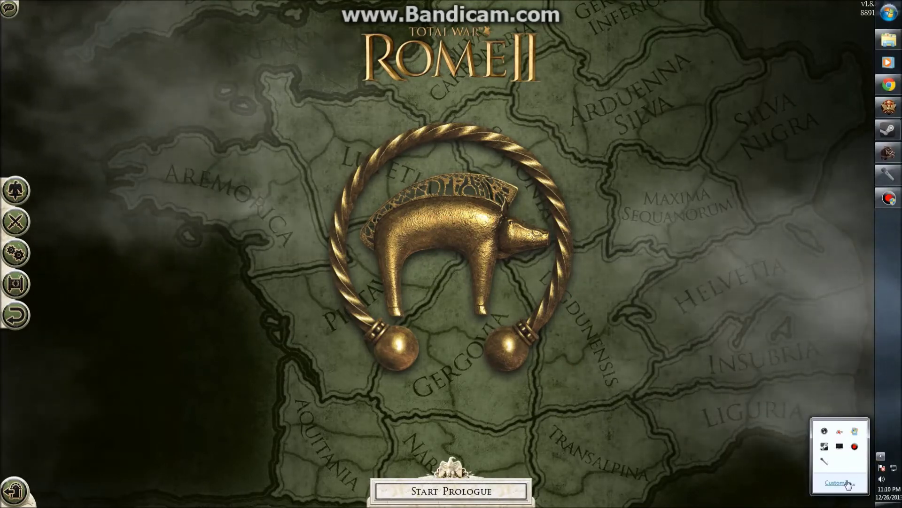
{"action": "right_click", "coordinate": [840, 446]}
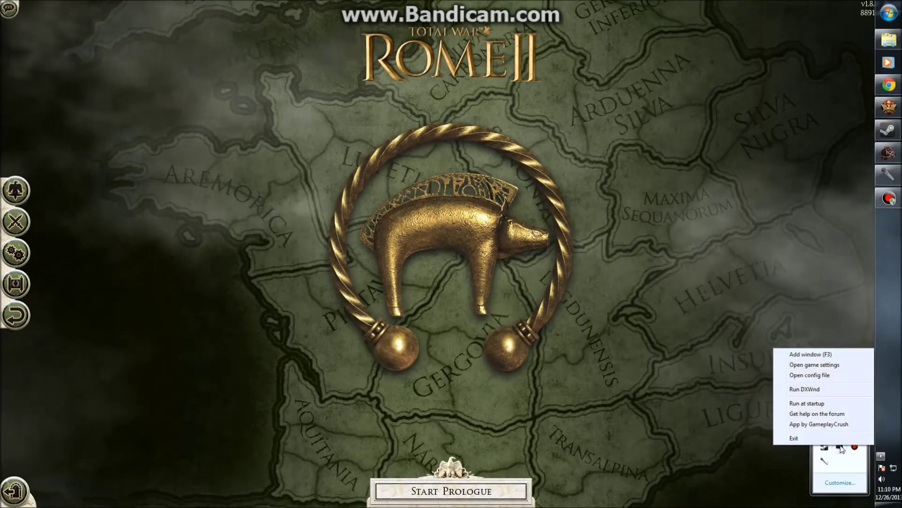
{"action": "left_click", "coordinate": [838, 365]}
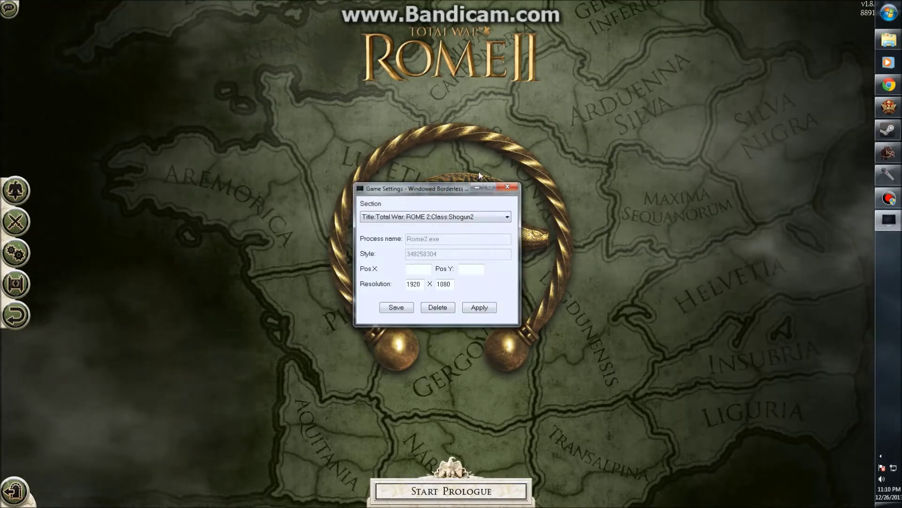
Set Total War: ROME 2's resolution to 1920 x 1080, apply and save it, and close Game Settings.
{"action": "left_click_drag", "start_coordinate": [479, 188], "coordinate": [535, 140]}
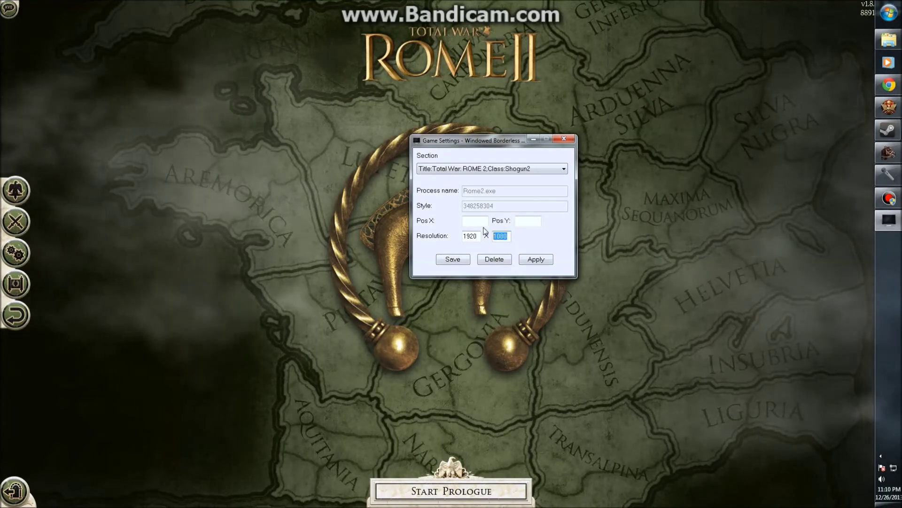
{"action": "left_click", "coordinate": [501, 236]}
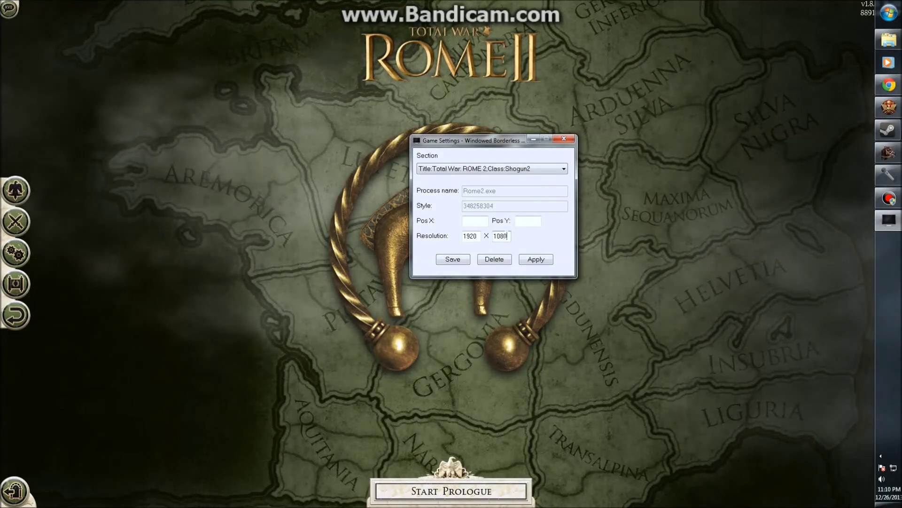
{"action": "double_click", "coordinate": [470, 236]}
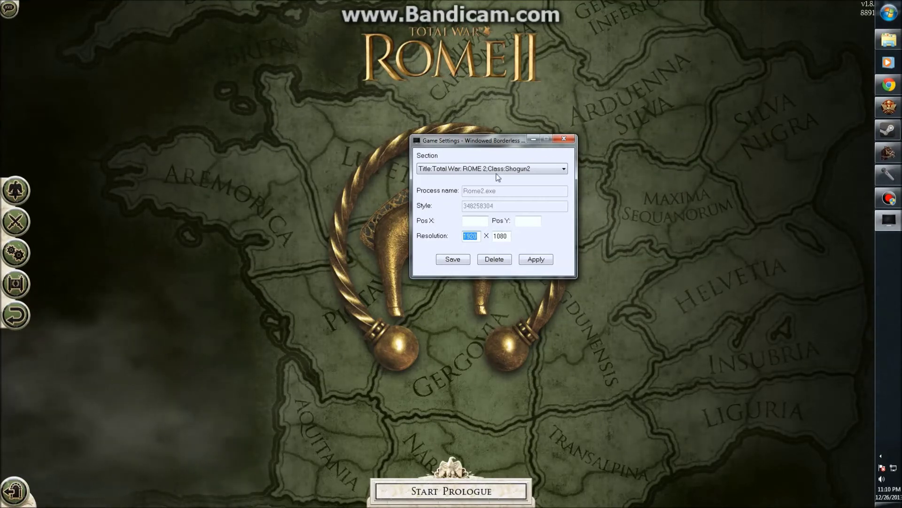
{"action": "left_click", "coordinate": [531, 259]}
{"action": "left_click", "coordinate": [453, 259]}
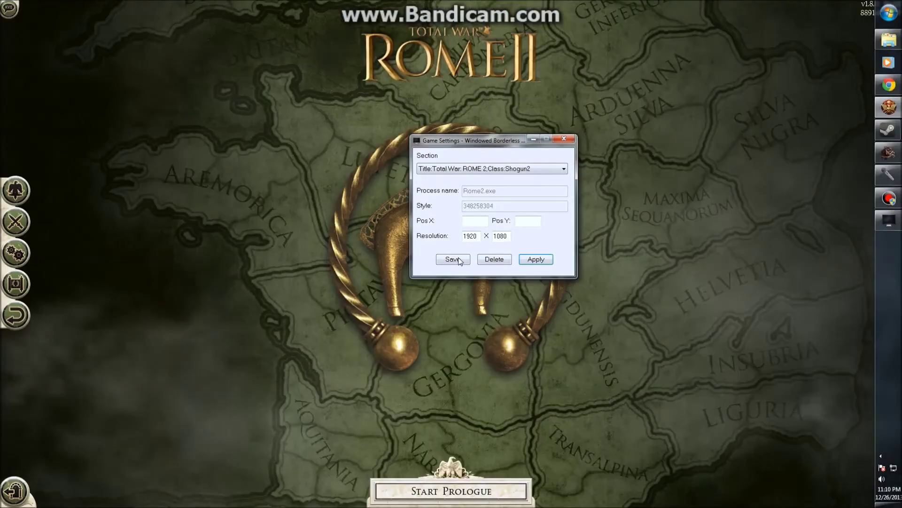
{"action": "left_click", "coordinate": [535, 140]}
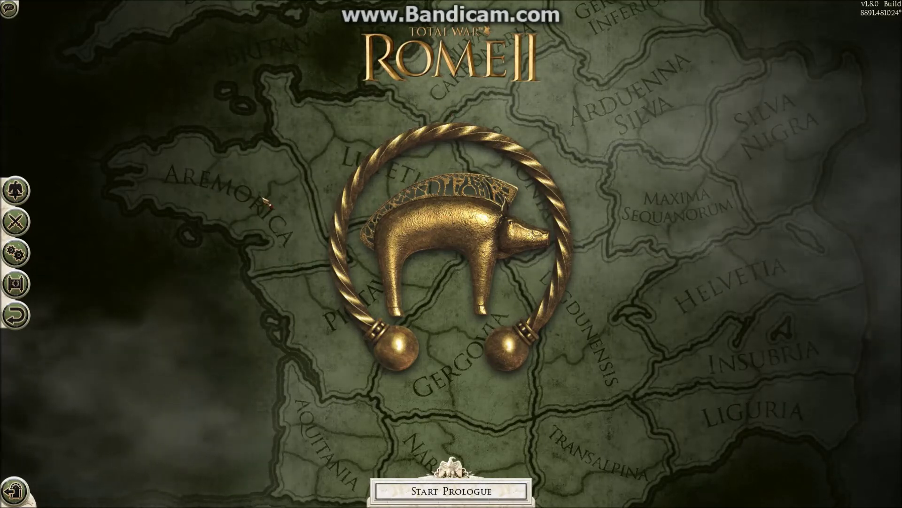
{"action": "key", "text": "alt+Tab"}
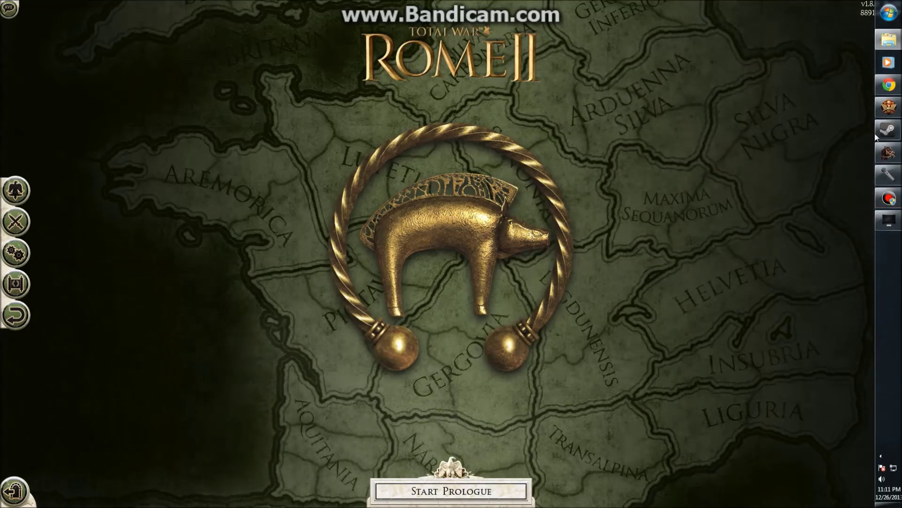
{"action": "left_click", "coordinate": [597, 124]}
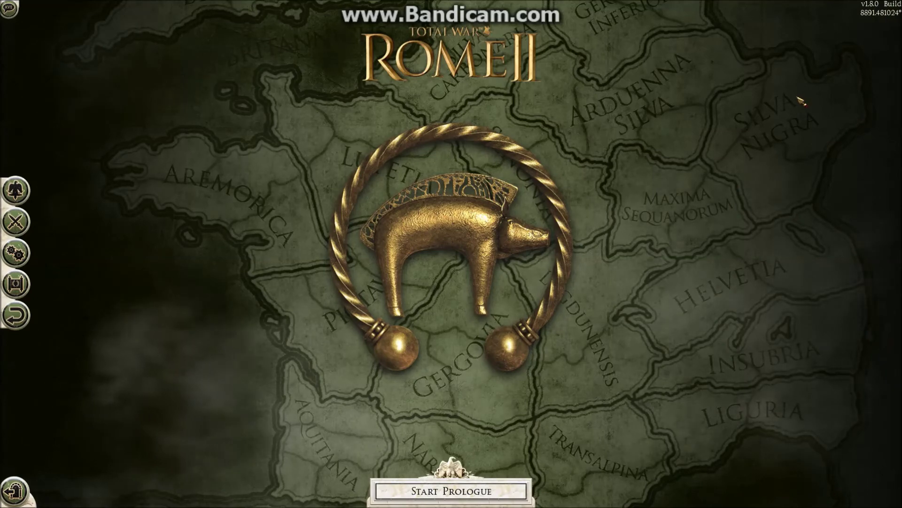
Reapply the current 1280 × 1024 extended screen resolution in Control Panel, then close it.
{"action": "left_click", "coordinate": [888, 13]}
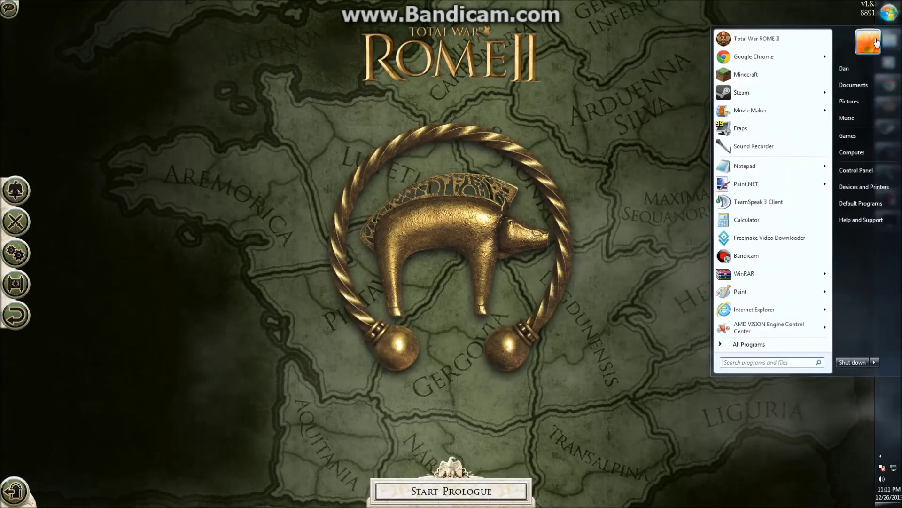
{"action": "left_click", "coordinate": [858, 173]}
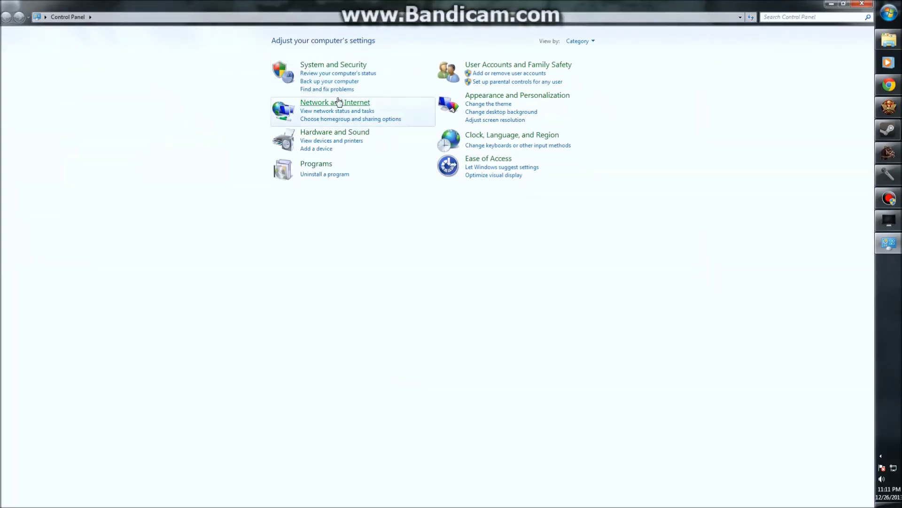
{"action": "left_click", "coordinate": [328, 133]}
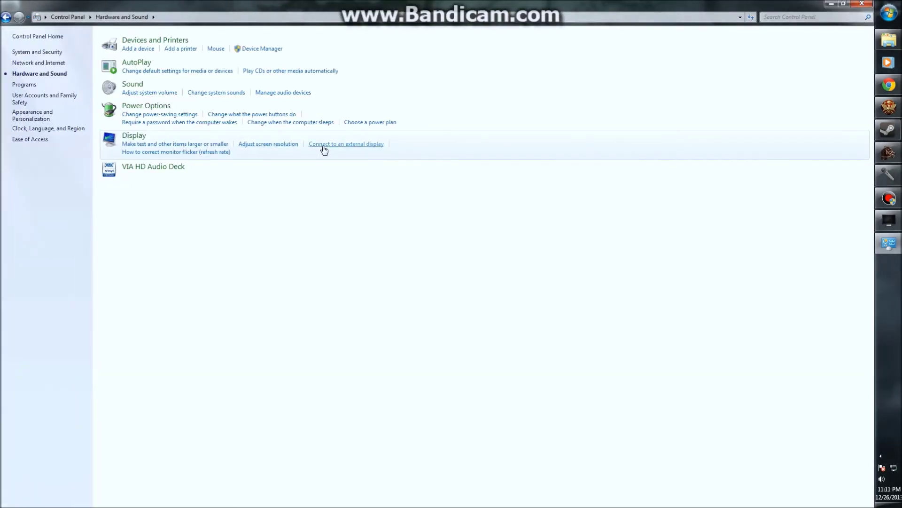
{"action": "left_click", "coordinate": [323, 147]}
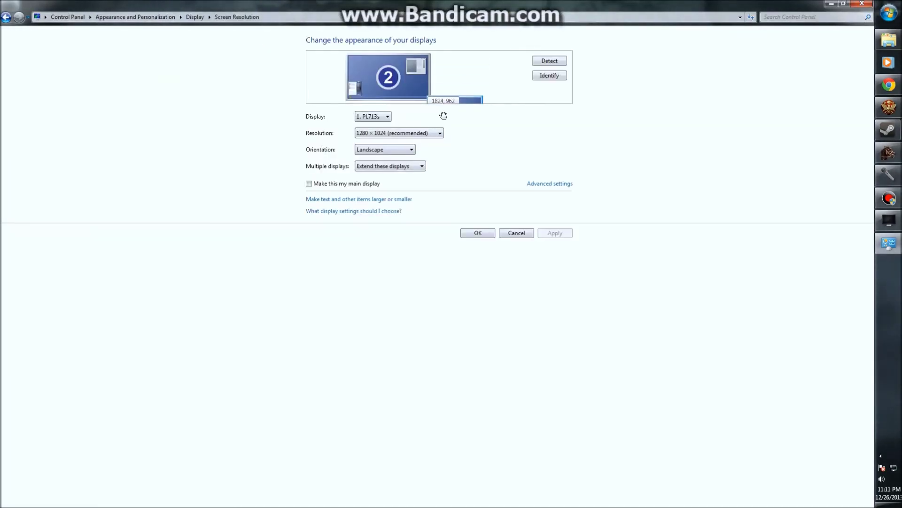
{"action": "left_click", "coordinate": [555, 233]}
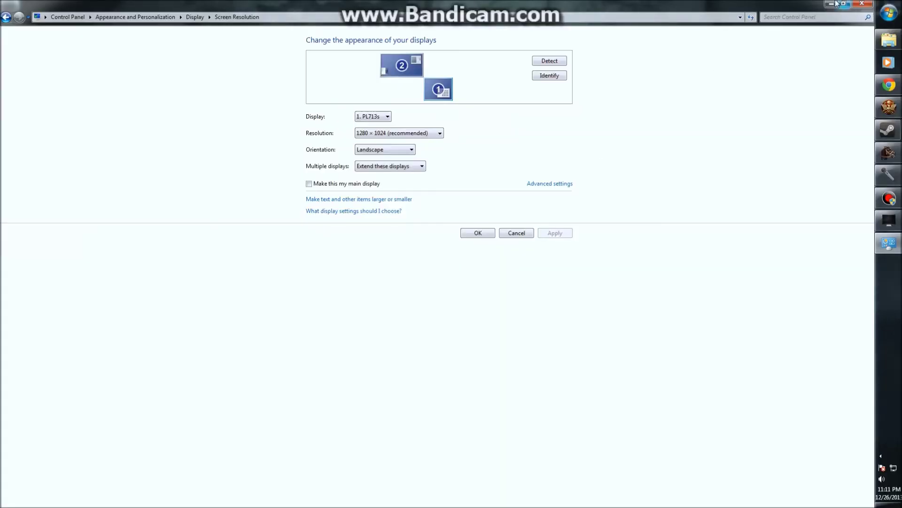
{"action": "left_click", "coordinate": [830, 4]}
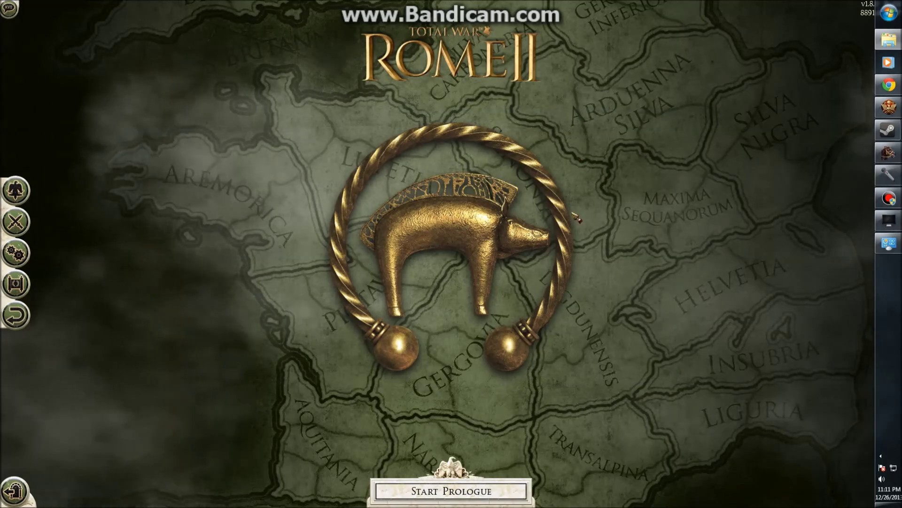